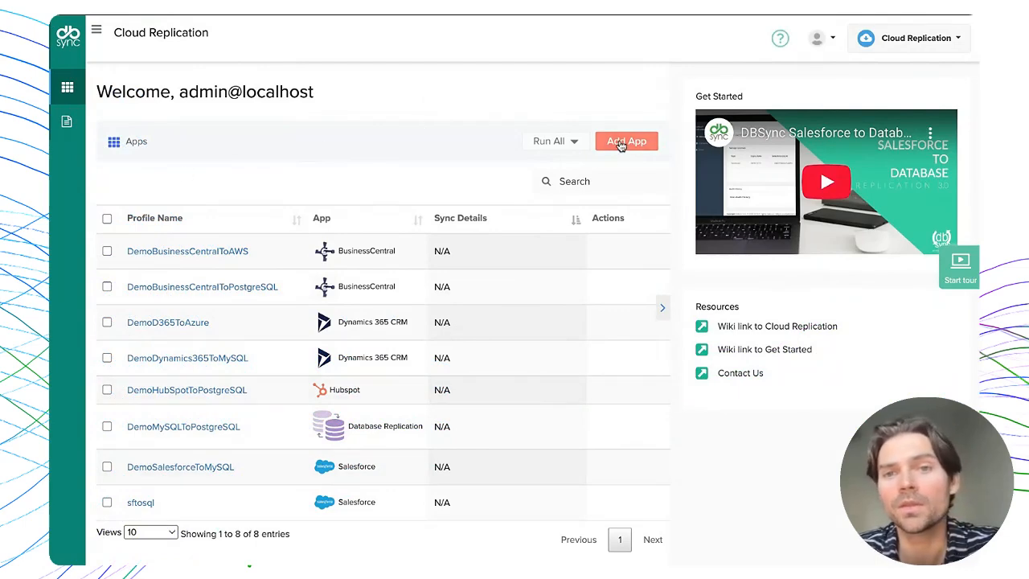
- Start a new profile and preview data sources Salesforce, Business Central, FNO and Hubspot, ending on Dynamics365crm
left_click(623, 148)
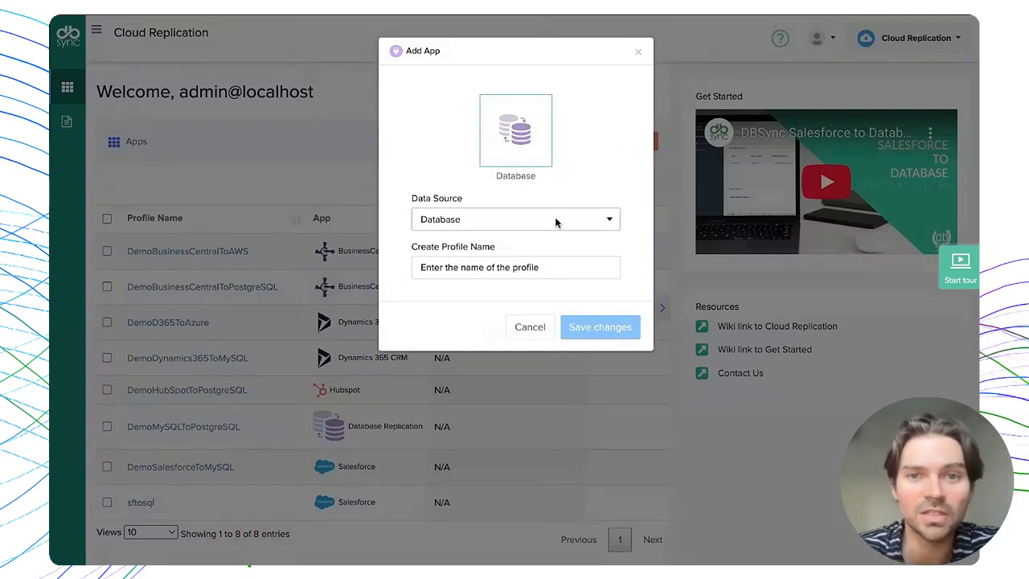
left_click(507, 229)
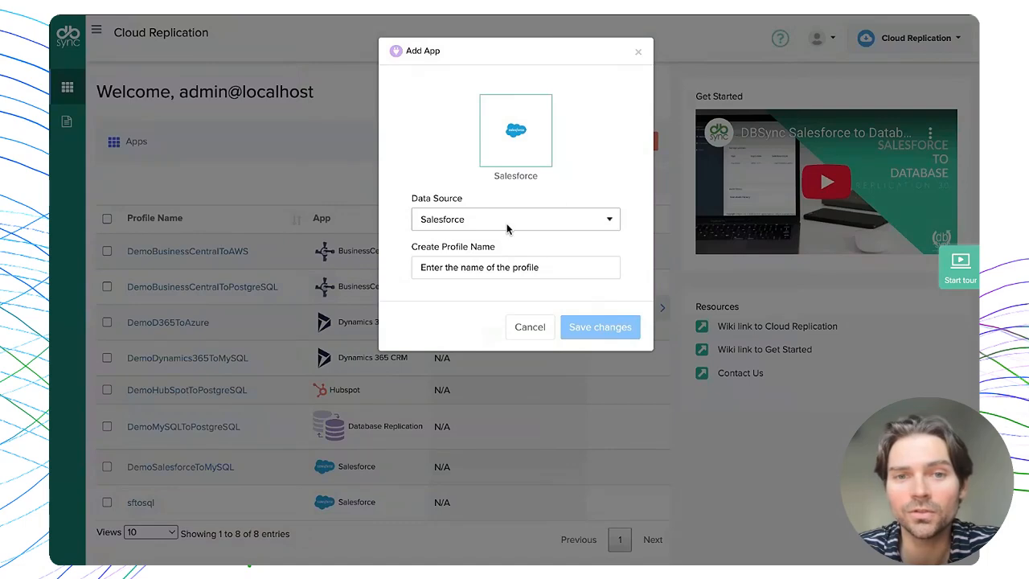
left_click(497, 229)
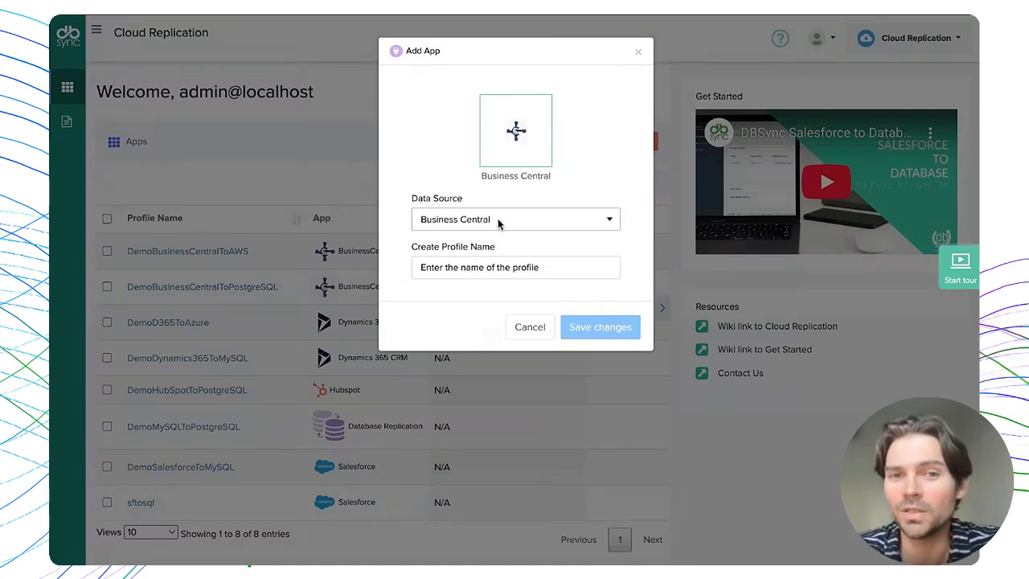
left_click(498, 224)
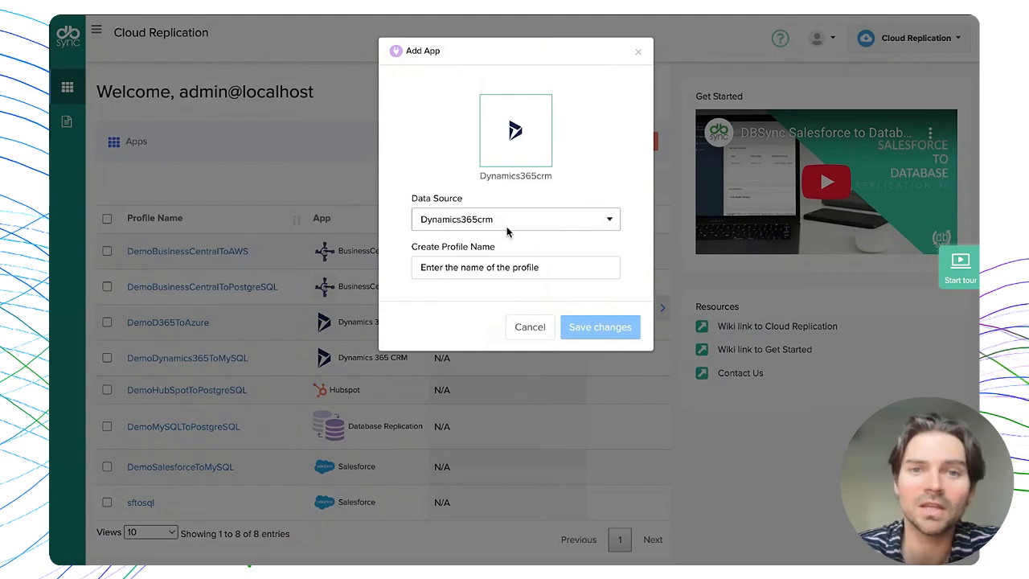
left_click(507, 231)
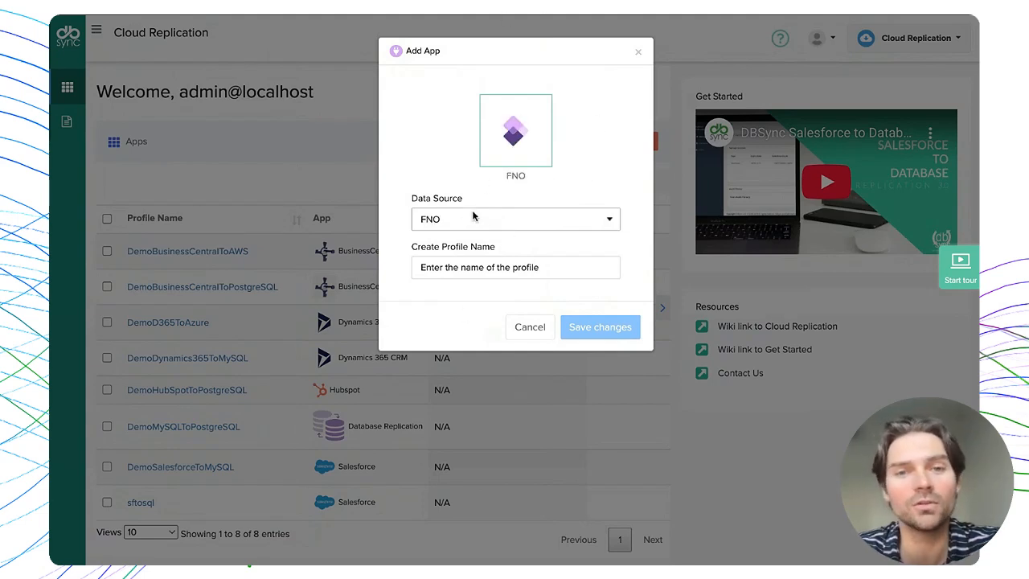
left_click(466, 226)
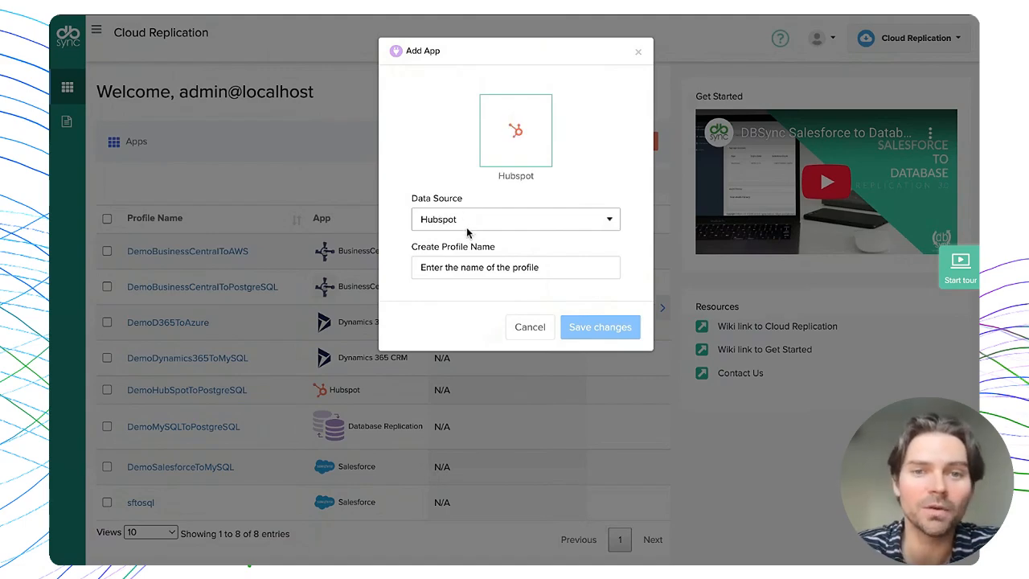
left_click(466, 227)
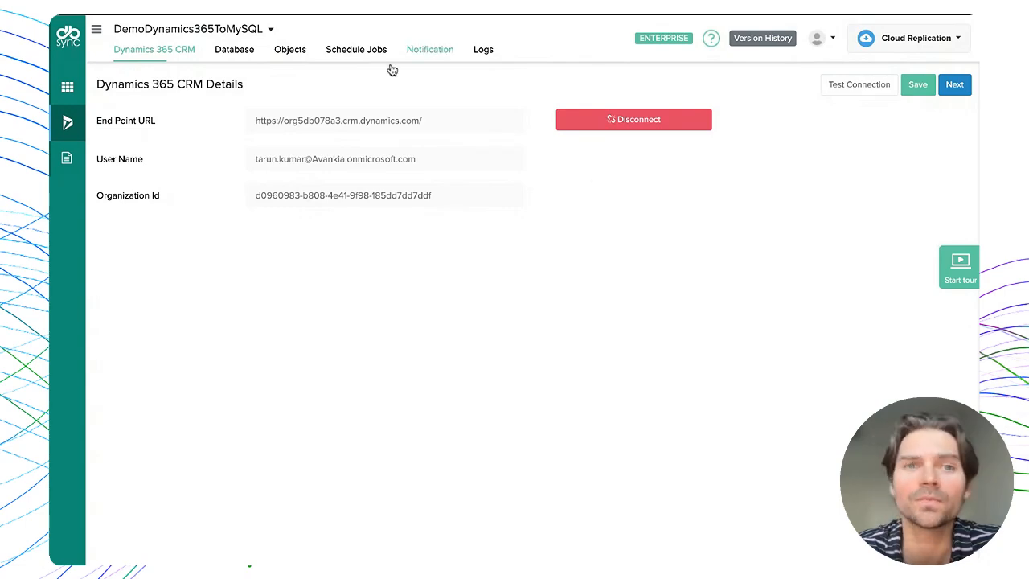
- Show the profile's MySQL target settings: database play_d365 on play.dbsync.io:3306
left_click(226, 53)
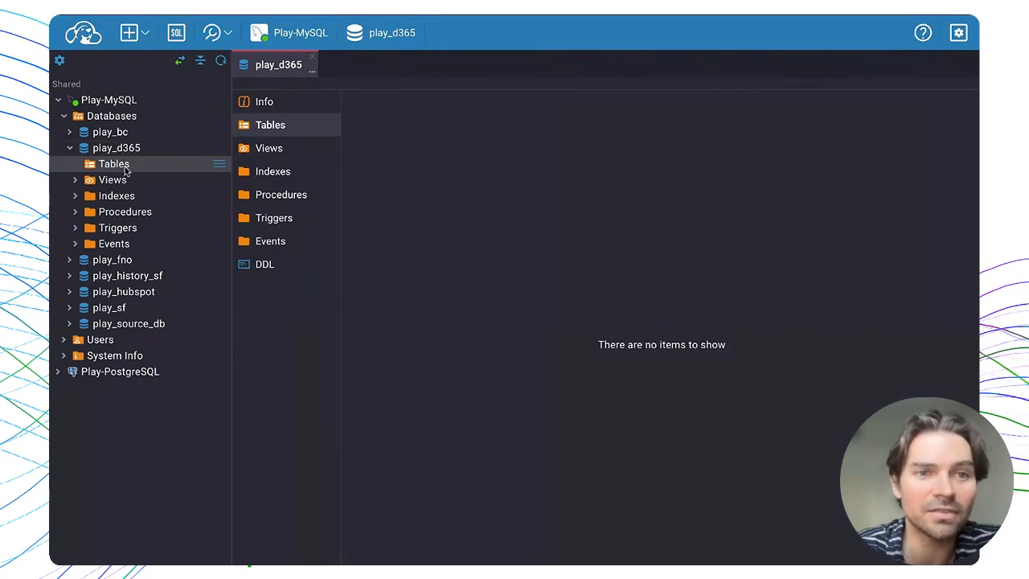
- Confirm play_d365 has no tables in CloudBeaver, then return to the DBSync Database settings
triple_click(691, 345)
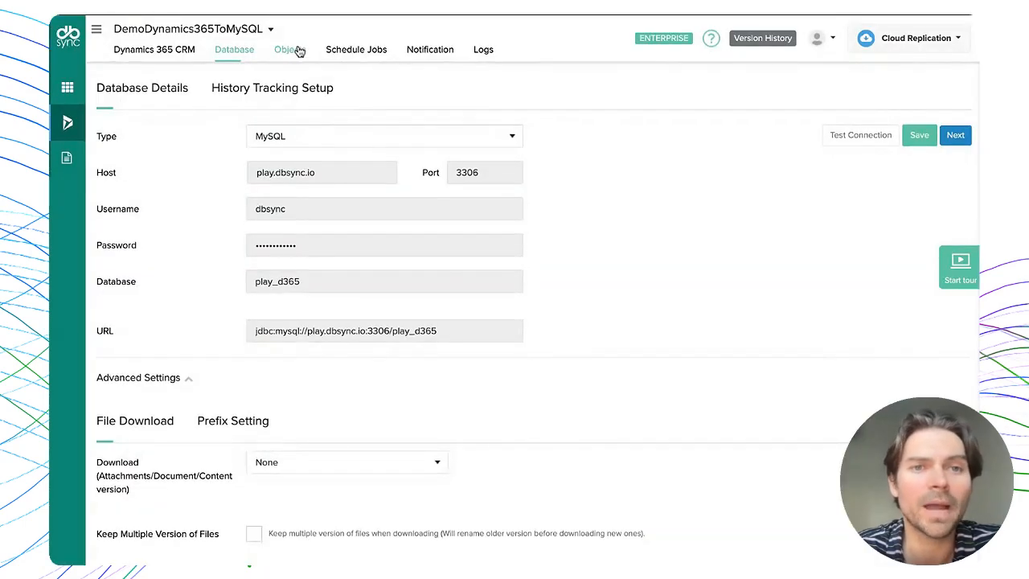
- Show the Dynamics 365 objects list, with 5 selected and accounts at 155 available, 48 excluded fields
left_click(291, 51)
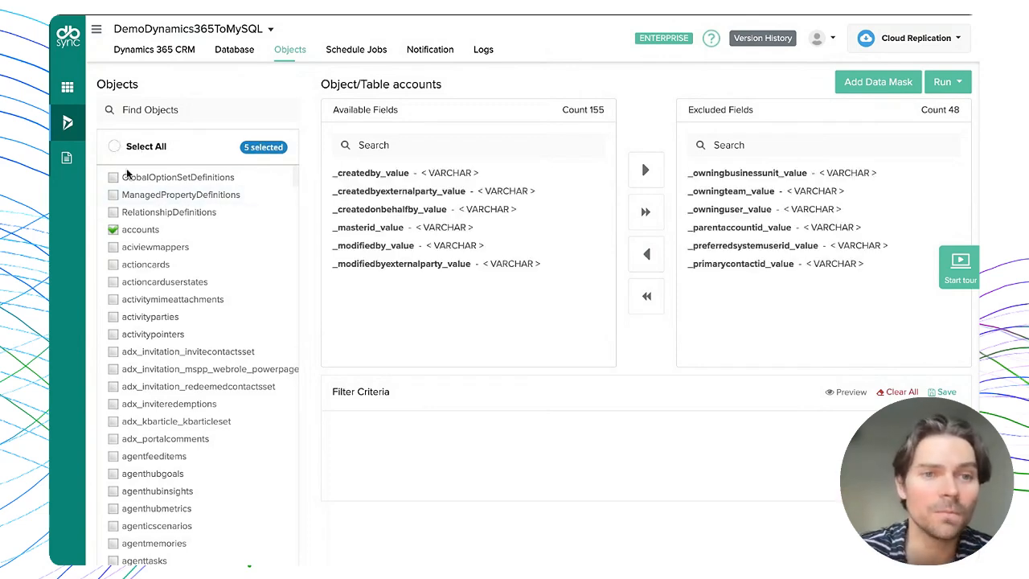
- Deselect the accounts object, filter to selected objects, and load the businessunits fields
left_click(113, 230)
left_click(266, 149)
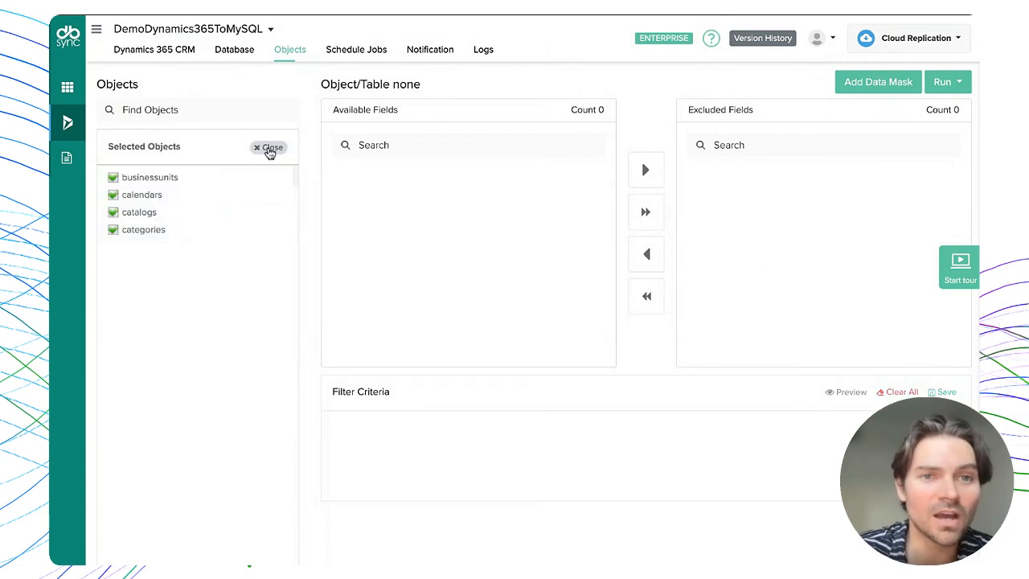
left_click(117, 178)
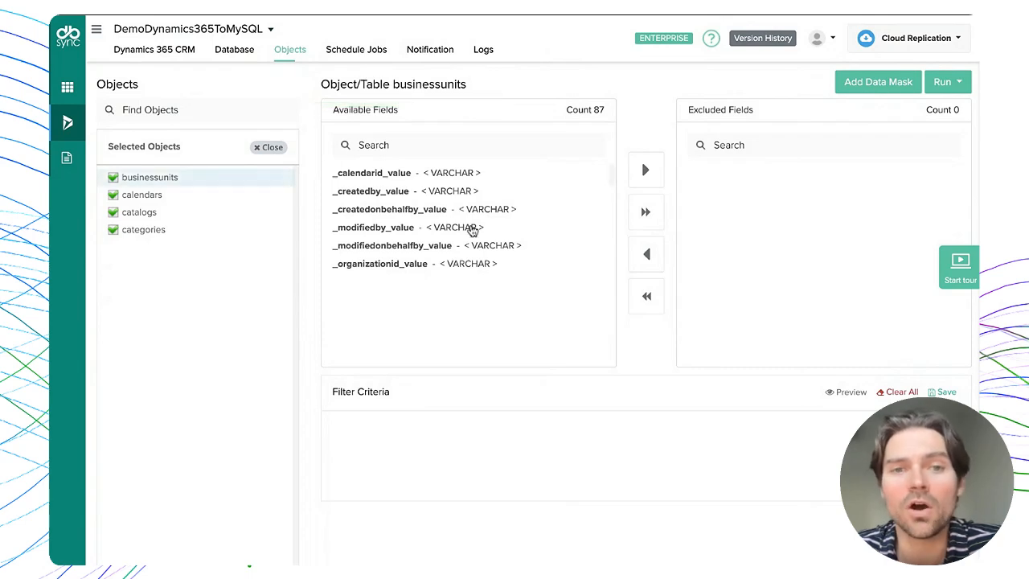
- Exclude _calendarid_value from businessunits, then return all fields so 87 are available, none excluded
left_click(441, 178)
left_click(647, 172)
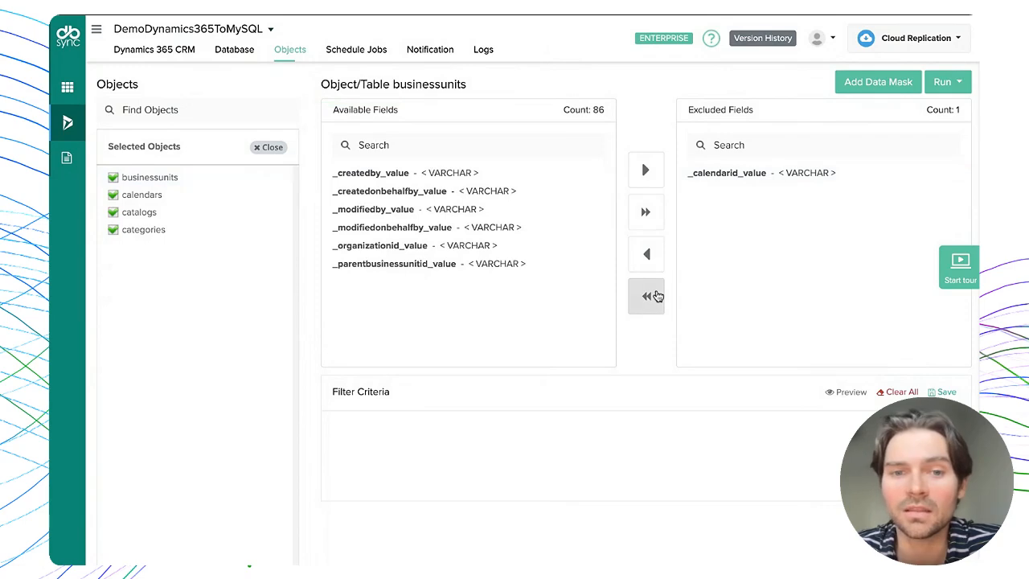
left_click(651, 296)
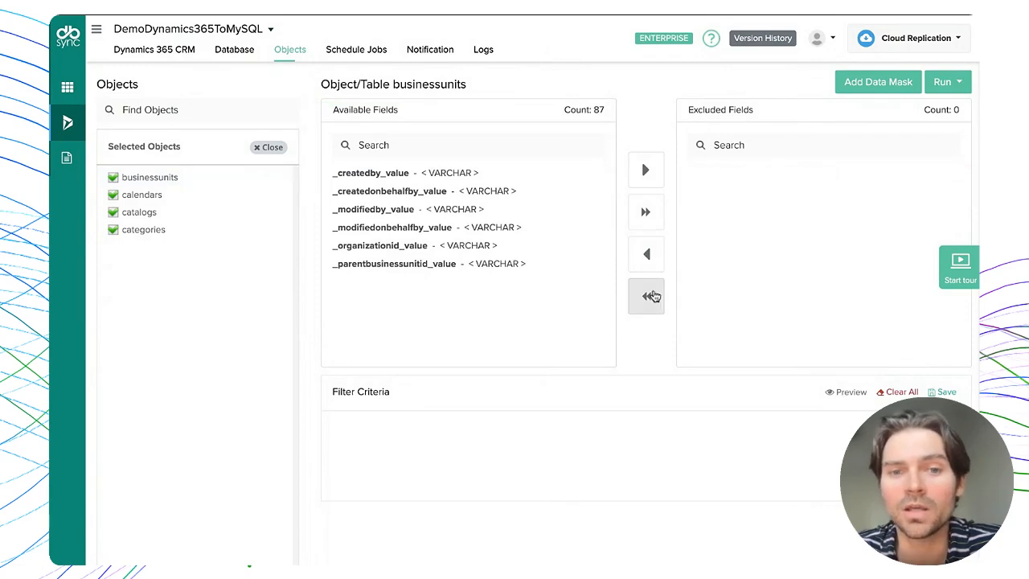
triple_click(391, 395)
left_click(393, 399)
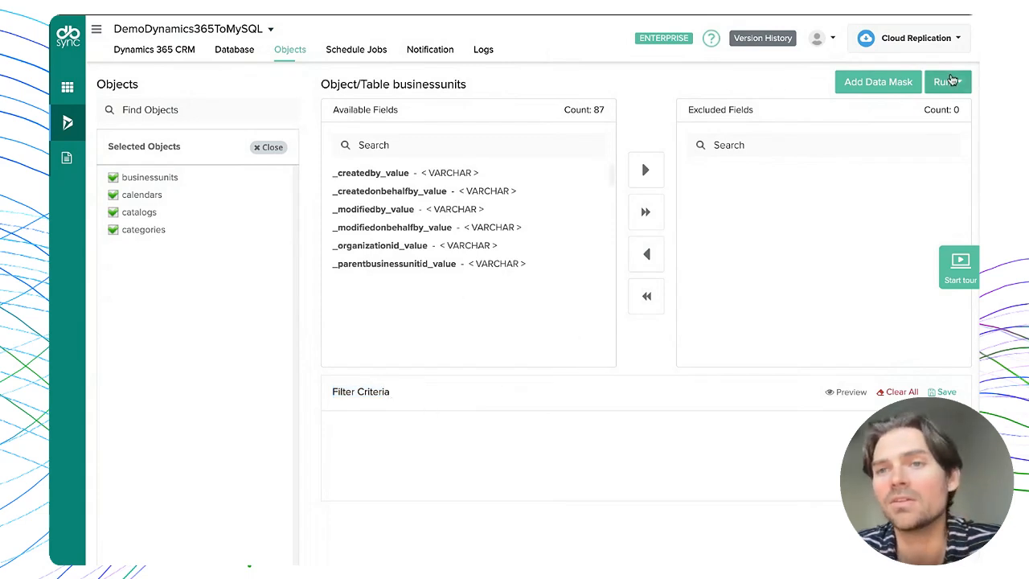
- Run the DemoDynamics365ToMySQL profile as a Clean Copy
left_click(959, 84)
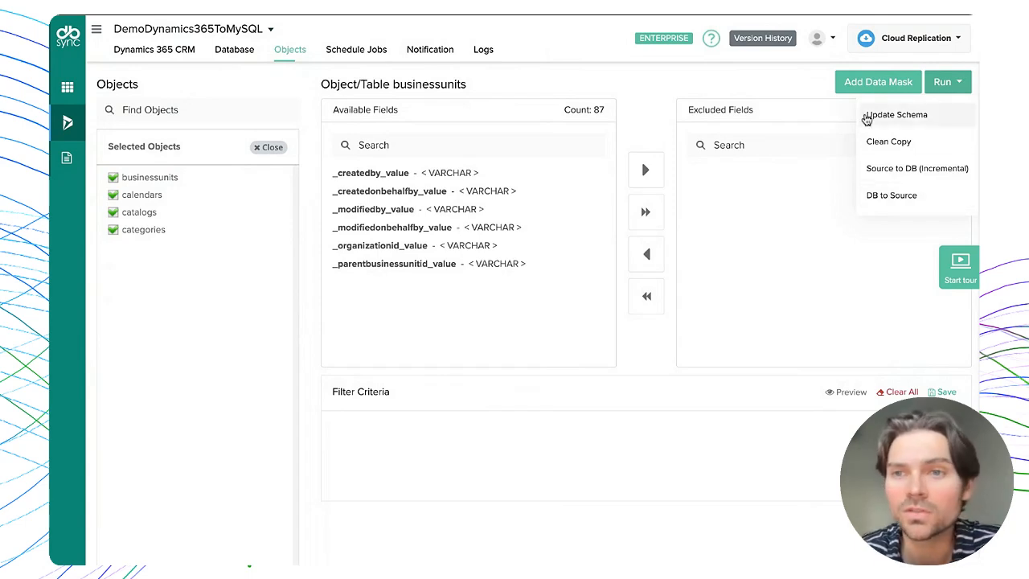
left_click(908, 151)
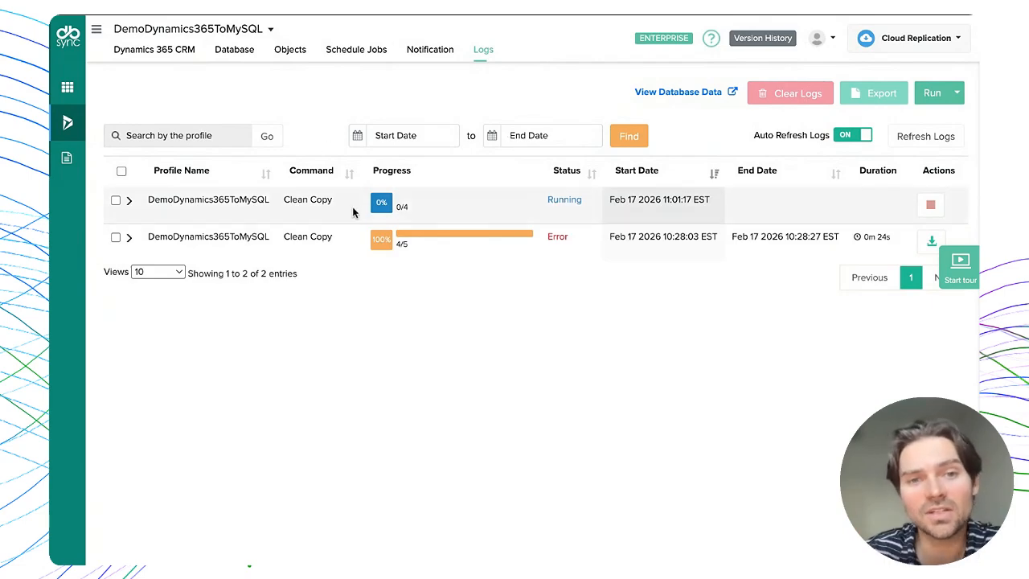
- Expand the latest Clean Copy run to review each object's Success status and elapsed time
left_click(129, 201)
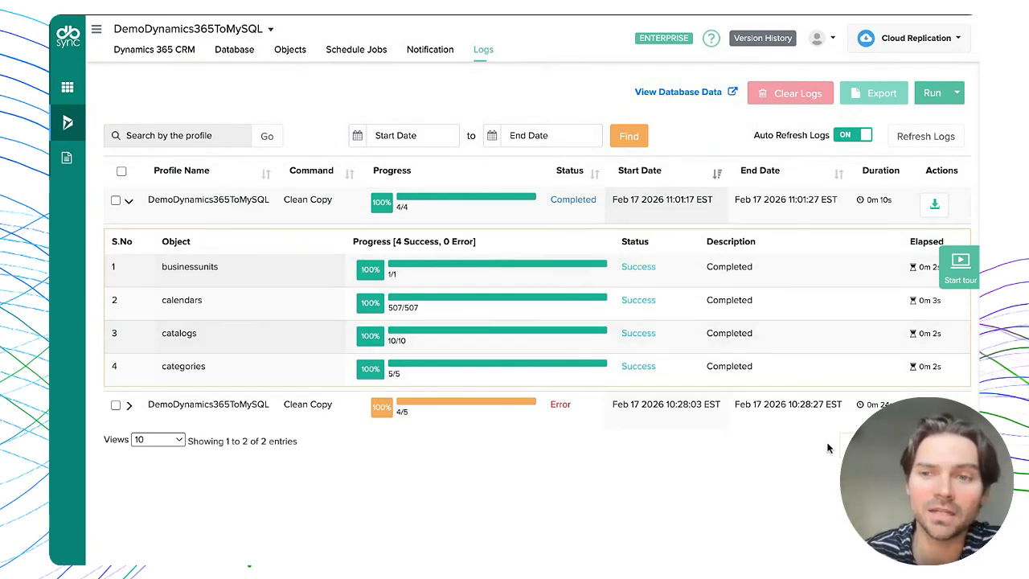
left_click_drag(942, 367, 914, 368)
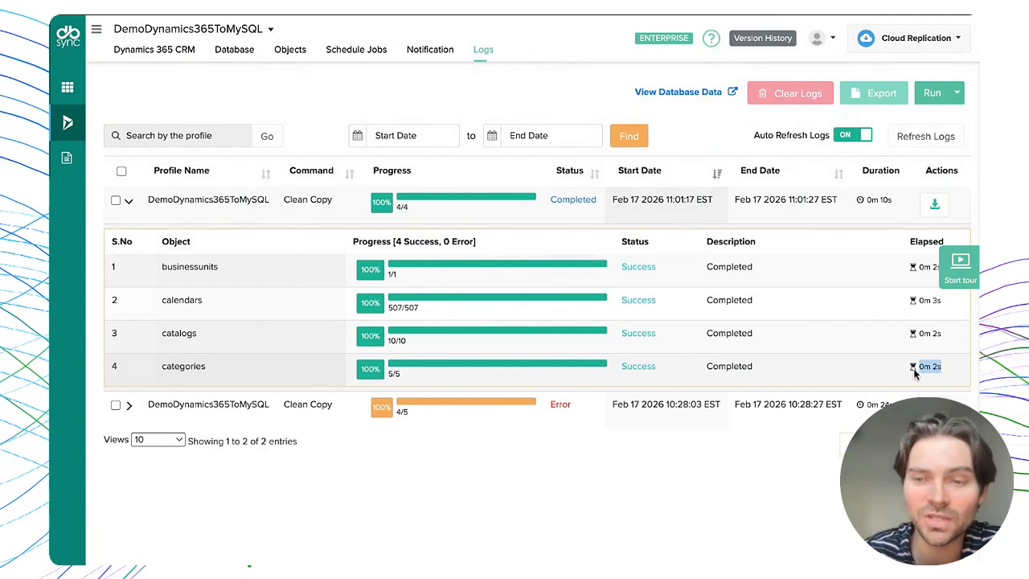
left_click(850, 381)
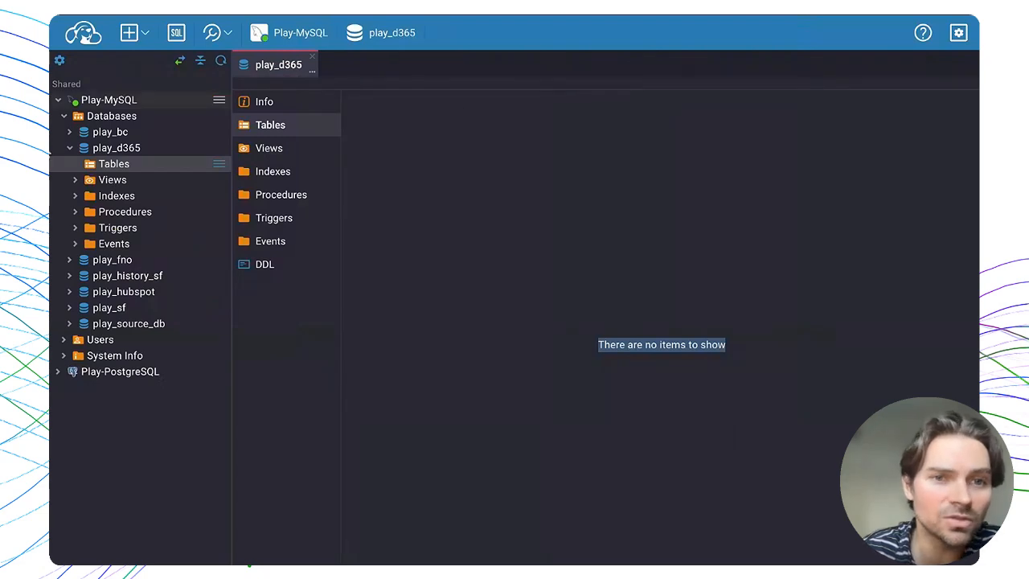
- Refresh the play_d365 Tables in CloudBeaver to show businessunits, calendars, catalogs and categories
right_click(135, 166)
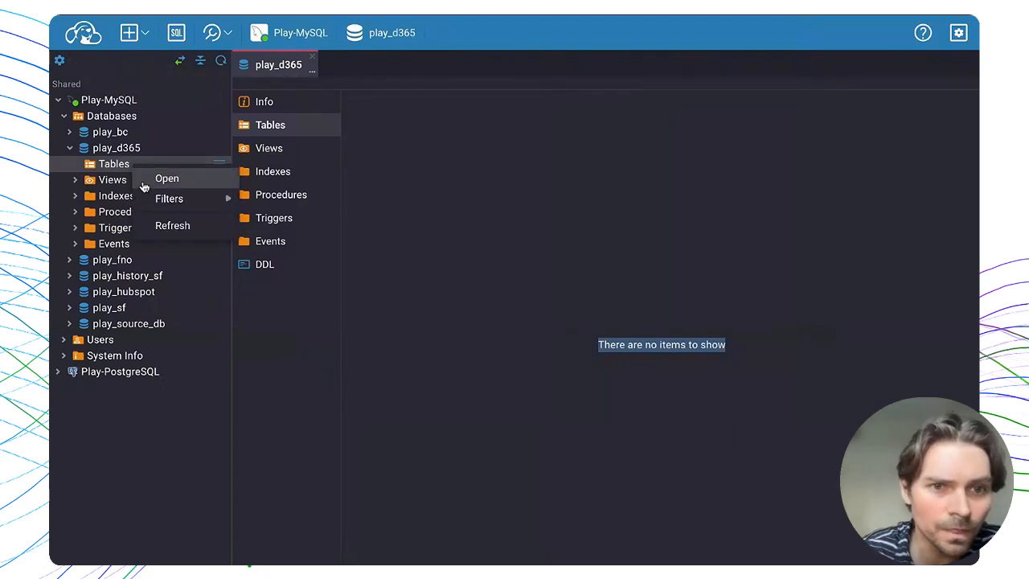
left_click(167, 225)
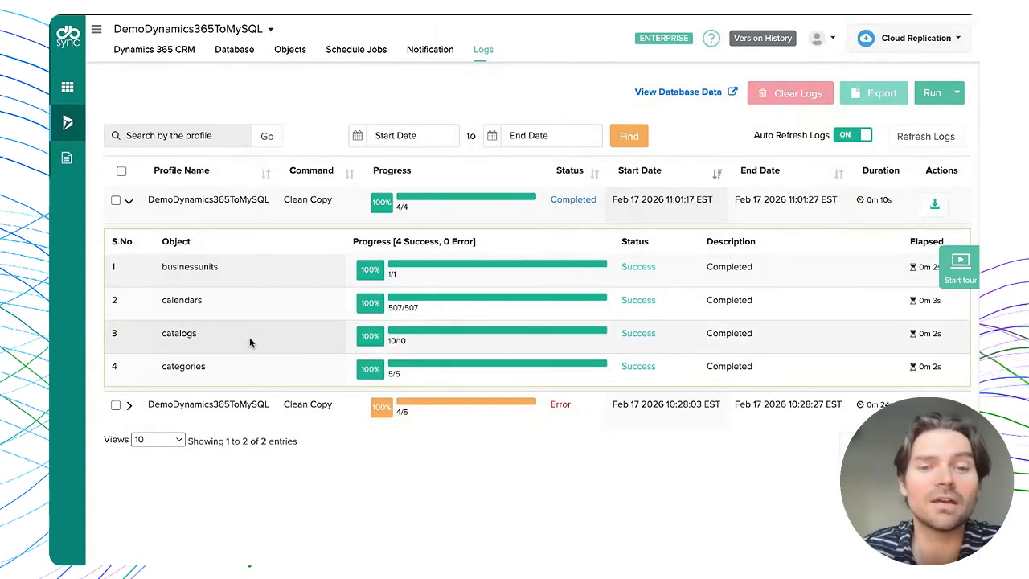
- Note the earlier run's Error status in Logs, then go to the Schedule Jobs page
double_click(569, 405)
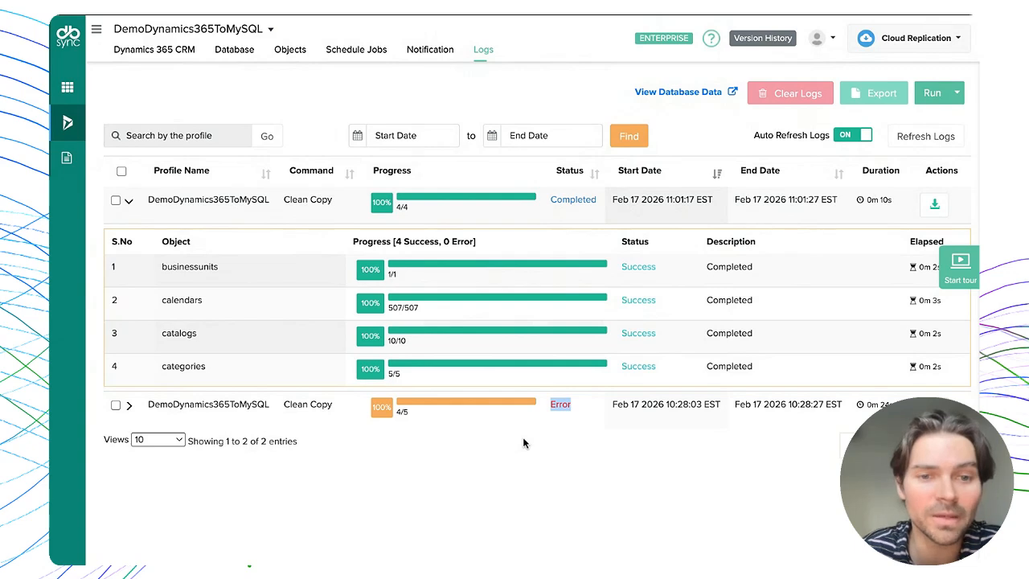
left_click(543, 420)
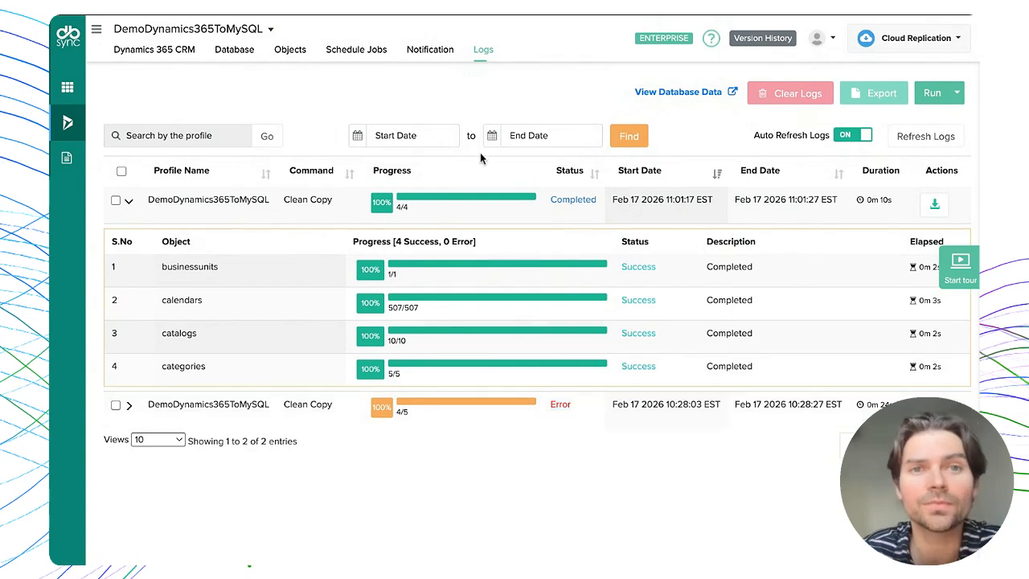
left_click(353, 53)
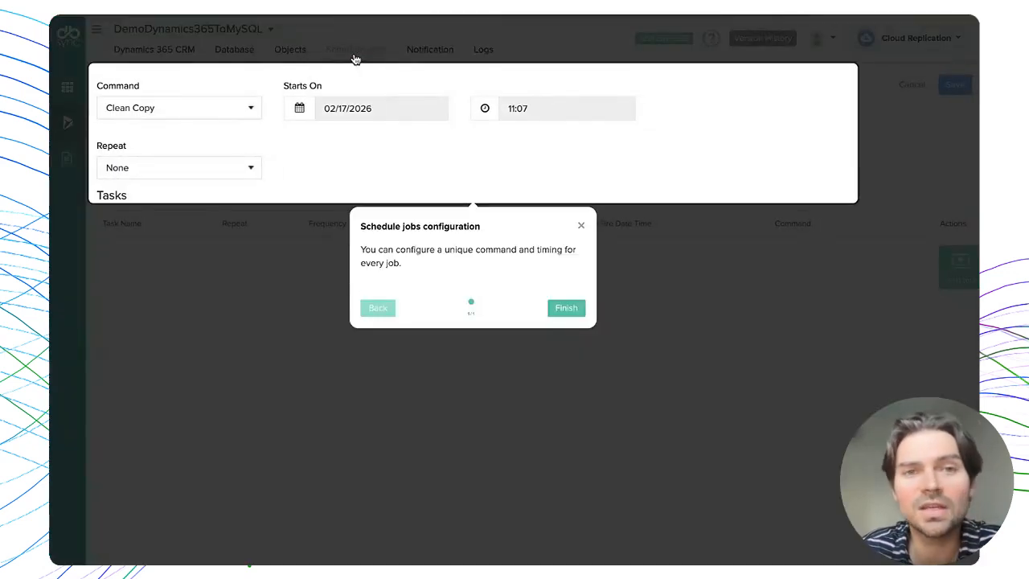
- Dismiss the scheduling tour and switch the command to SOURCE->DB (Incremental), then back to Clean Copy
left_click(581, 226)
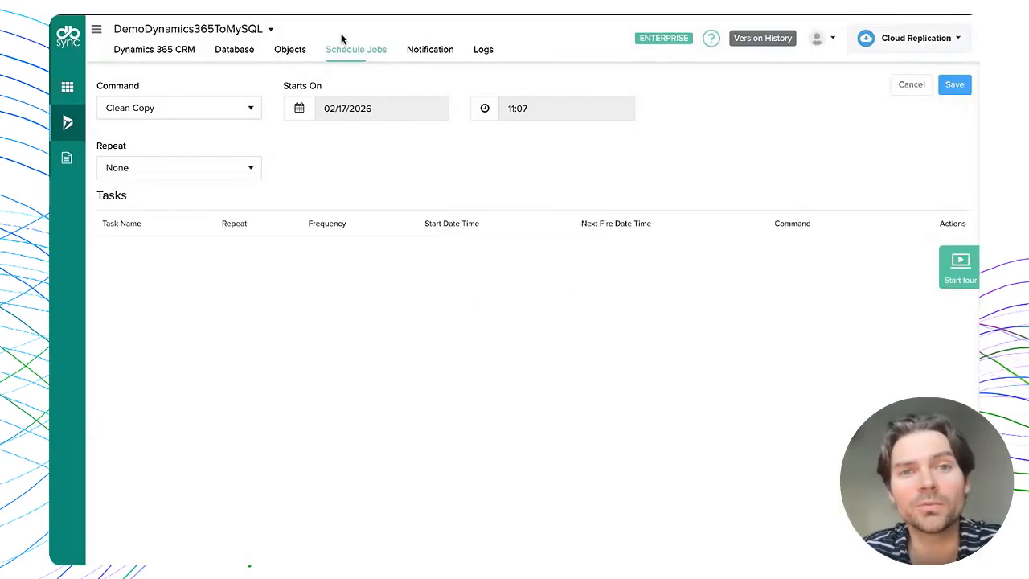
left_click(179, 108)
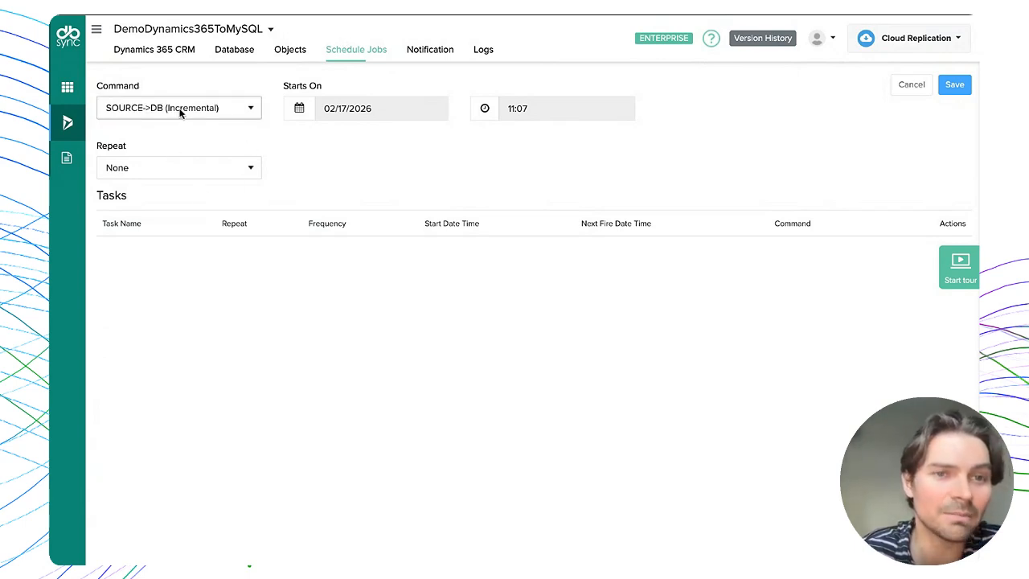
left_click(198, 145)
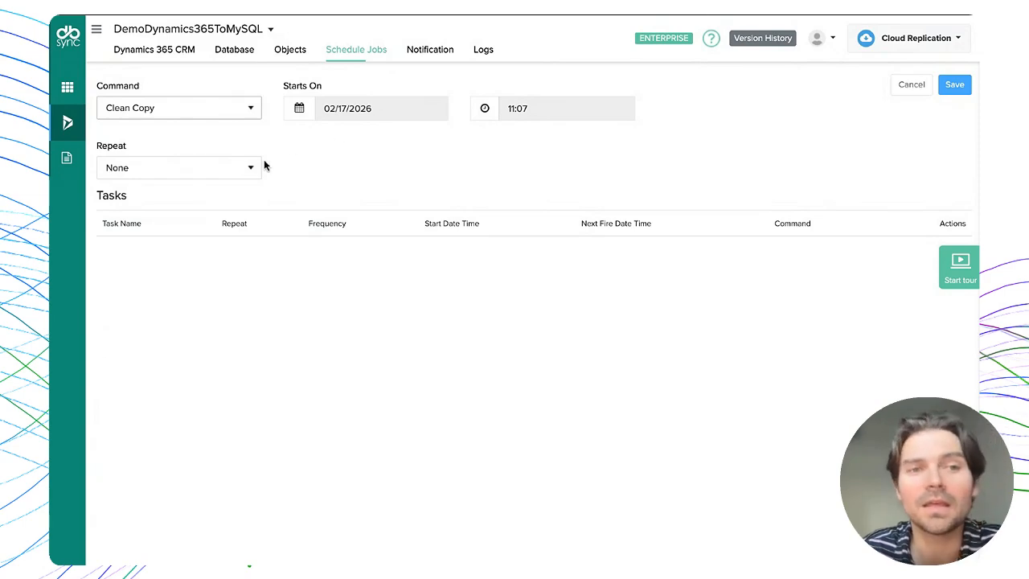
- Cycle the Repeat option through Minutes, Hours, Weekly and Customize, leaving it on Cron
left_click(239, 169)
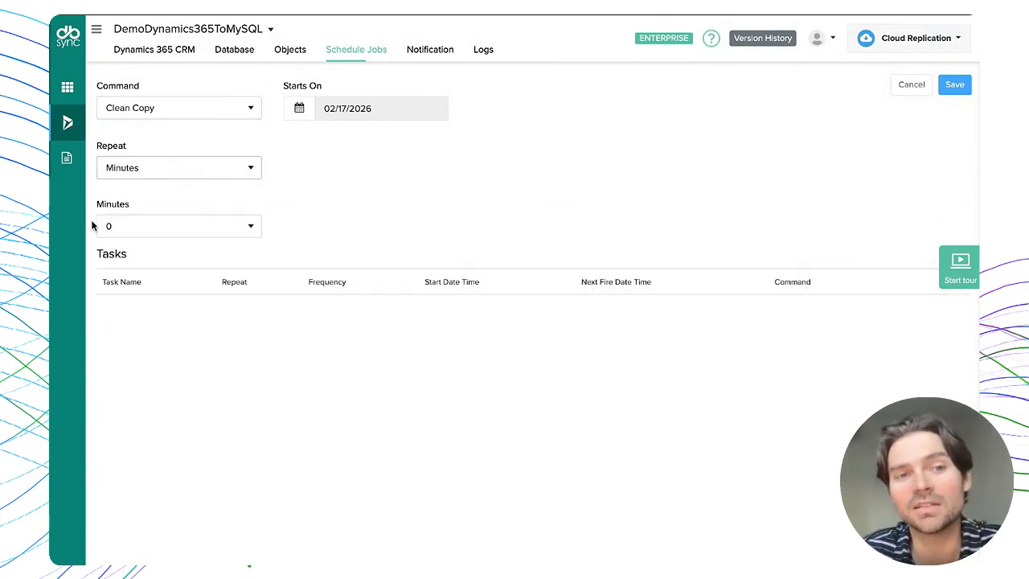
left_click(203, 172)
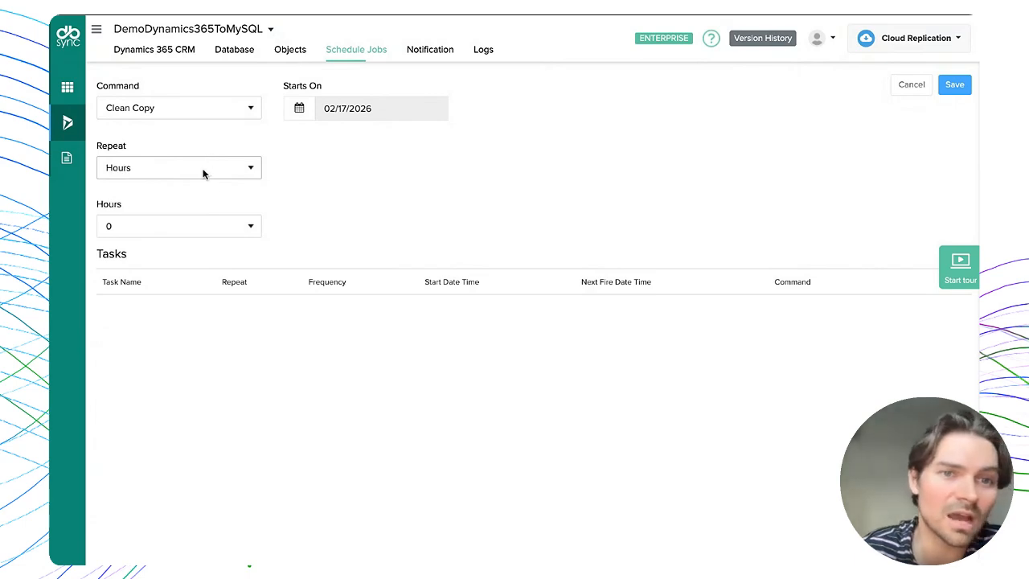
left_click(201, 174)
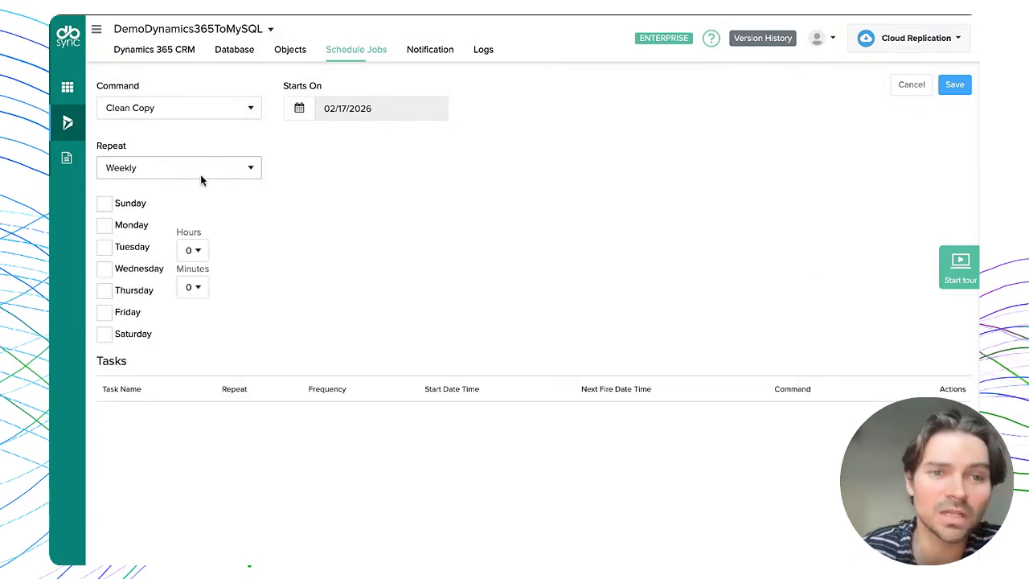
left_click(199, 172)
left_click(199, 170)
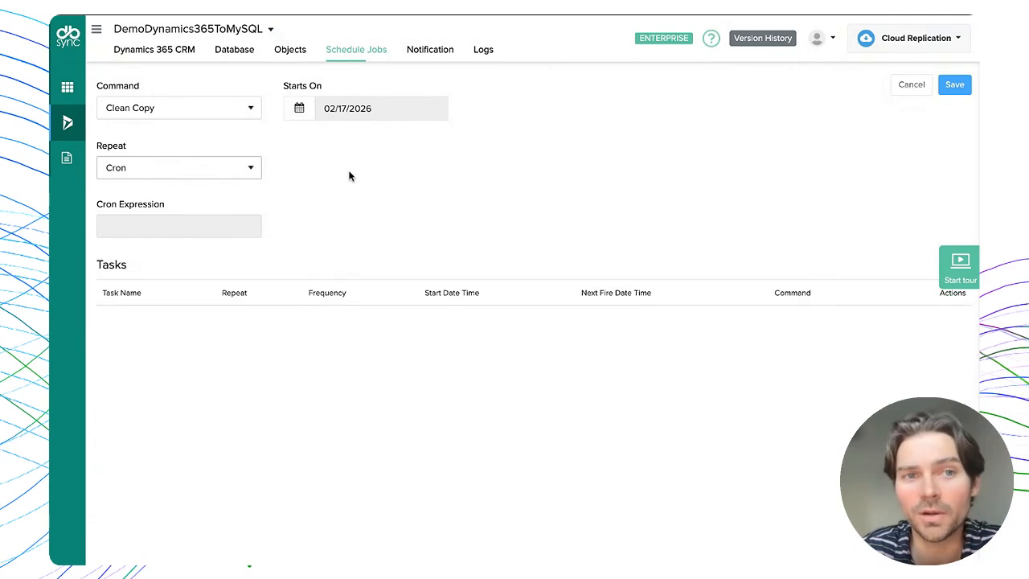
left_click(429, 50)
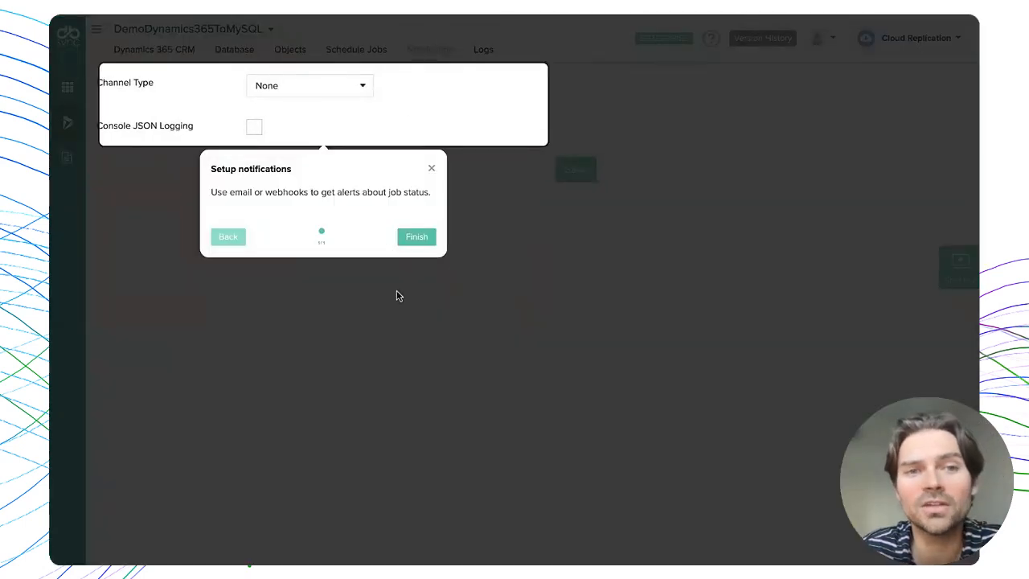
- Dismiss the tour tip, preview the Email channel's recipient options, then switch the channel to Webhooks
left_click(406, 333)
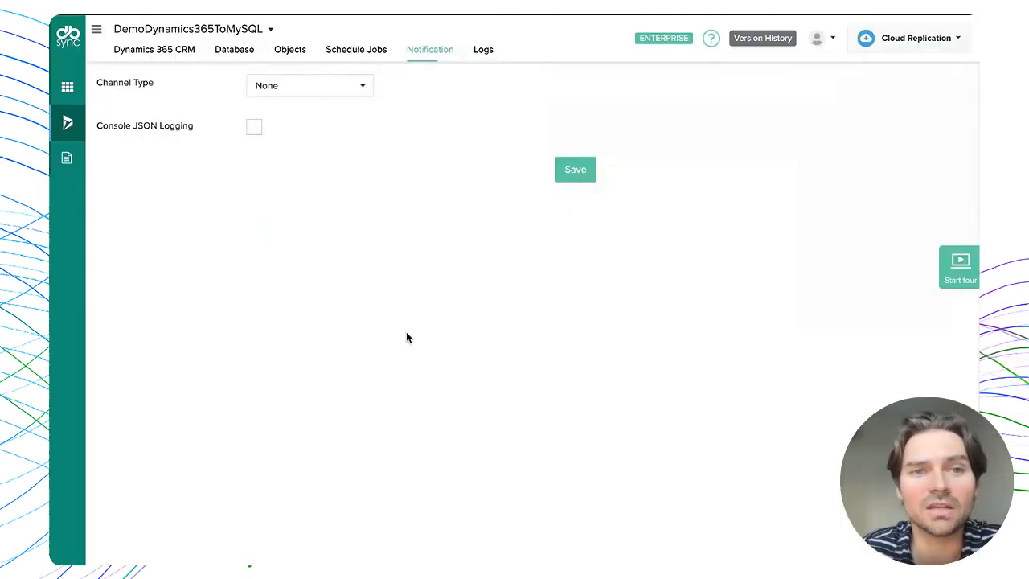
left_click(300, 95)
left_click(301, 101)
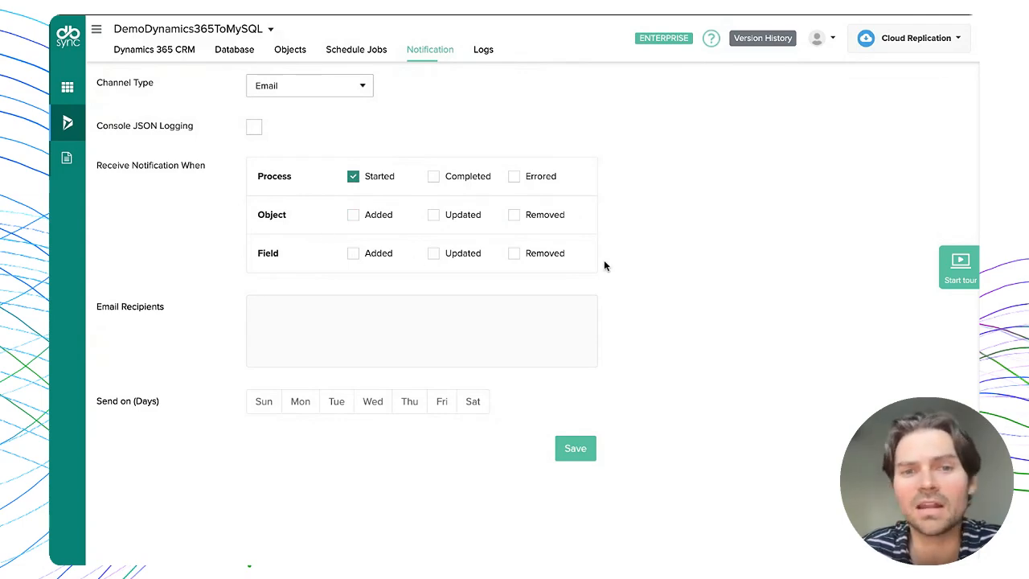
left_click(454, 335)
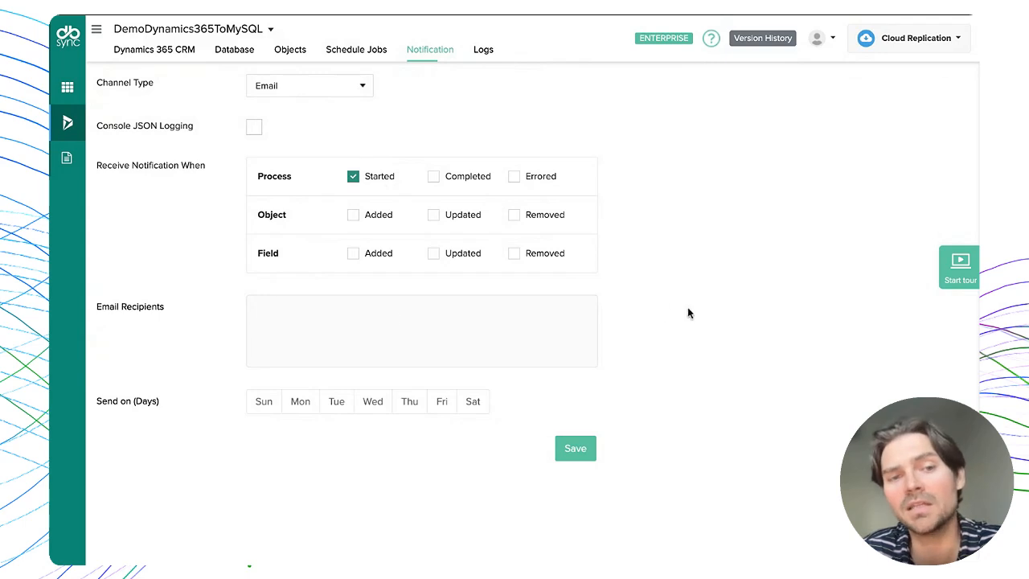
left_click(336, 96)
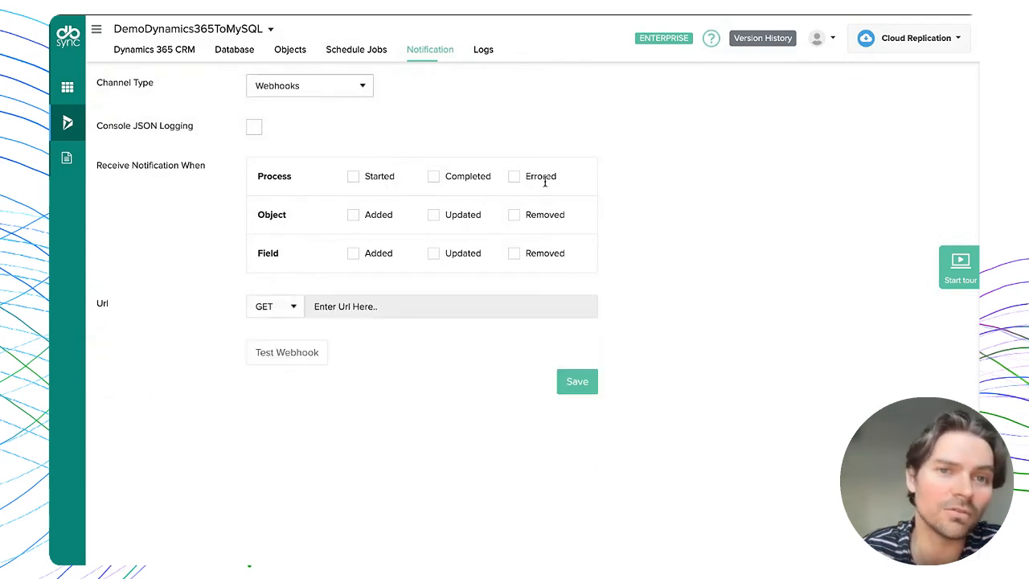